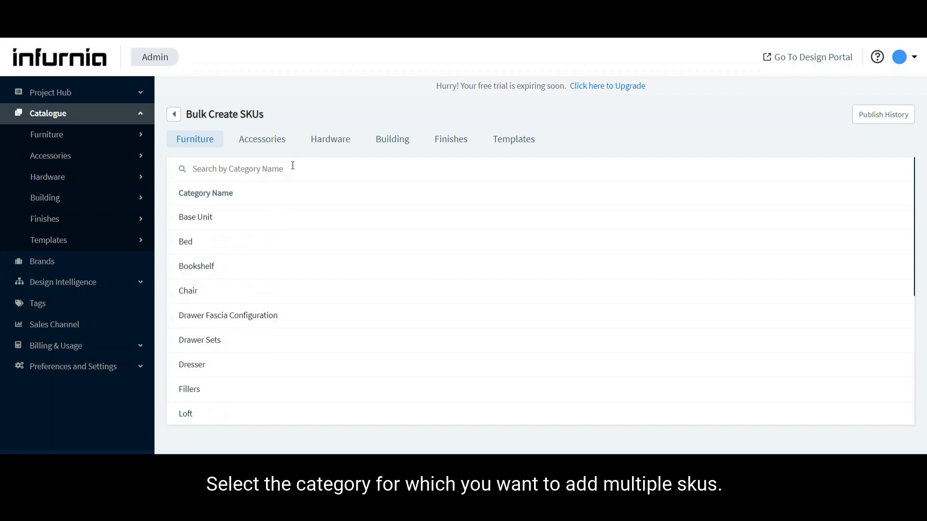
# Step: Start bulk SKU creation for the Sofa category and add a new sub-category named "test"
pyautogui.scroll(-5, 294, 207)
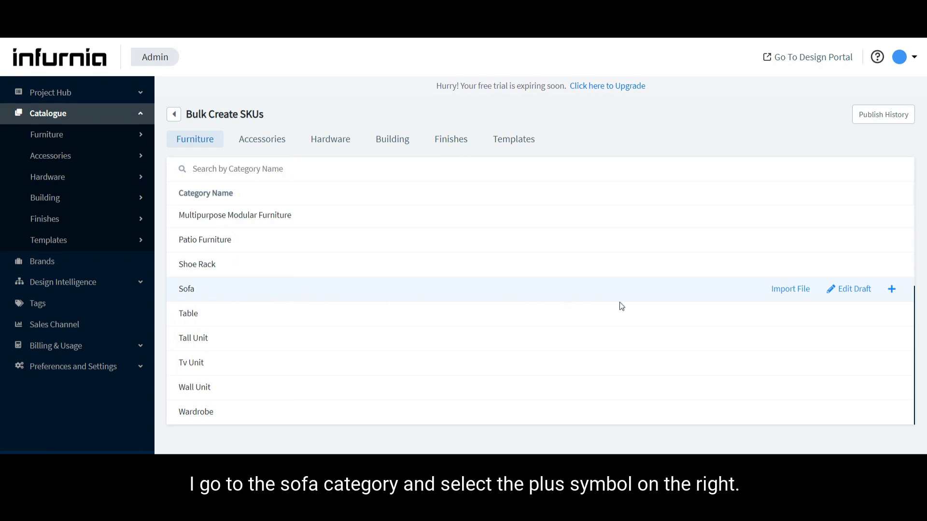
pyautogui.click(891, 290)
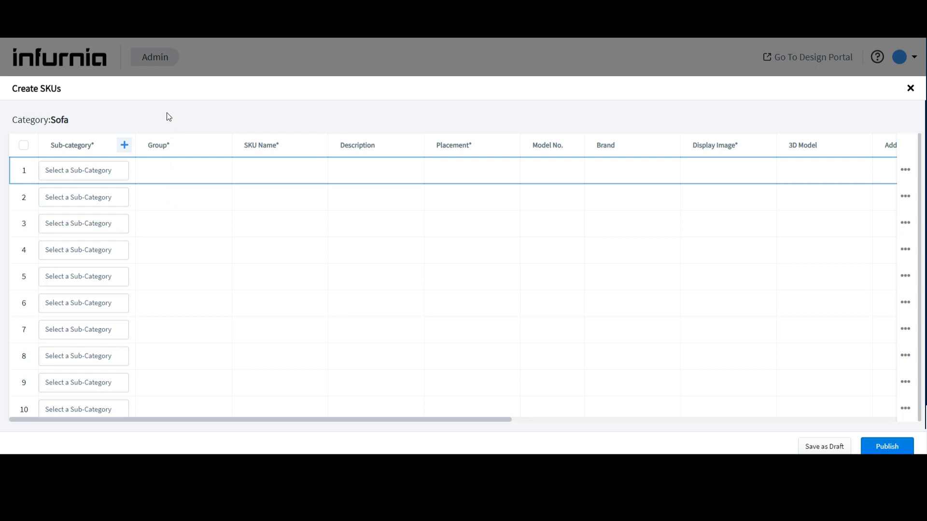
pyautogui.click(93, 172)
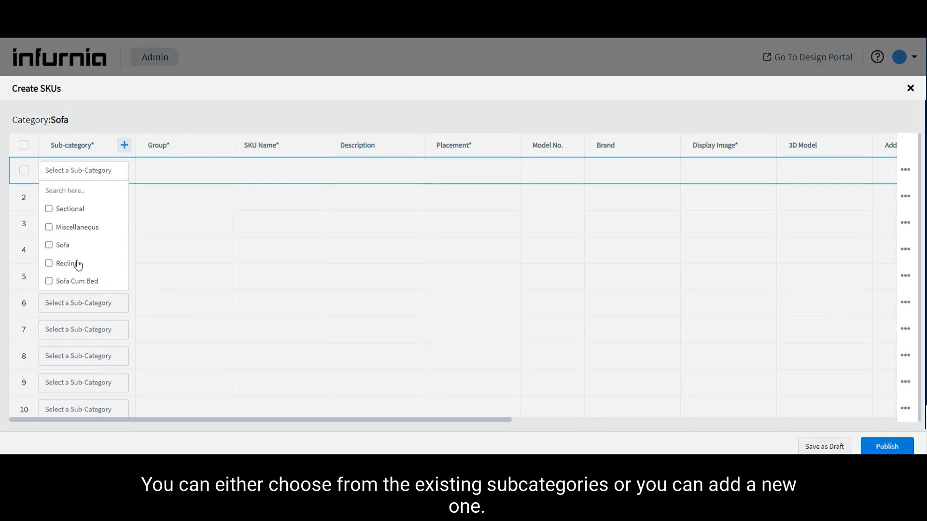
pyautogui.click(124, 146)
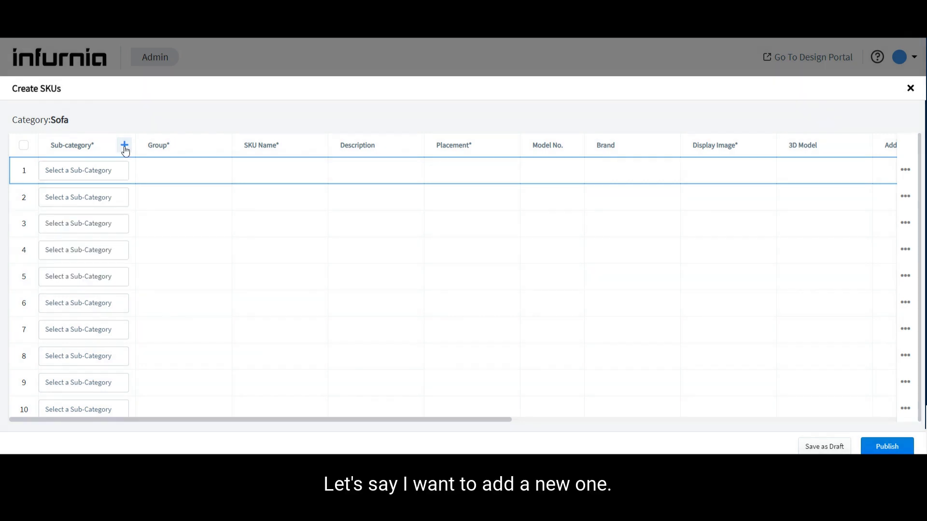
pyautogui.click(124, 146)
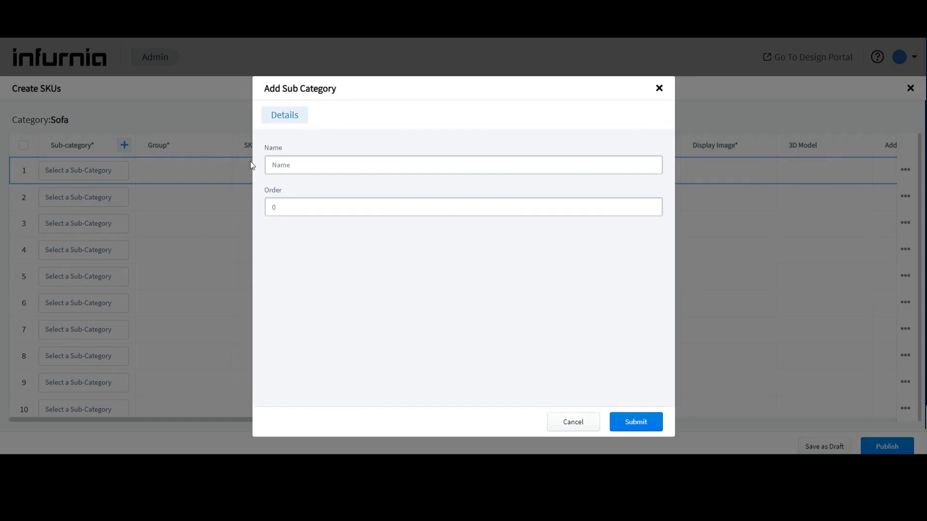
pyautogui.click(298, 165)
pyautogui.write('test')
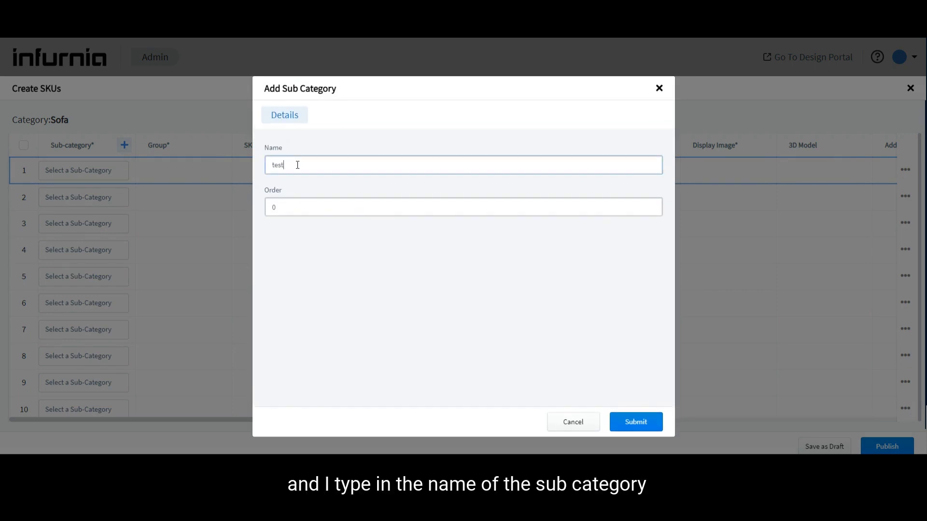
pyautogui.click(636, 423)
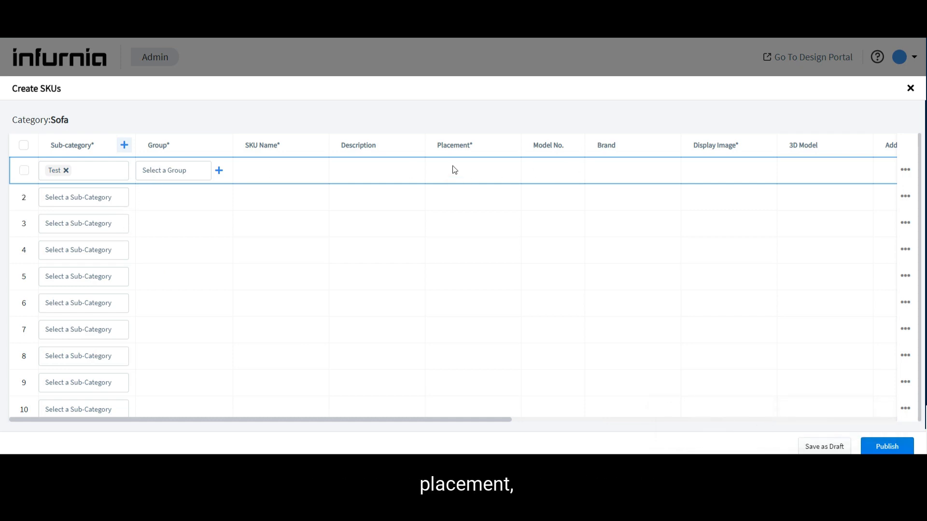
# Step: Add a SKU group named "German chair" for the first row and name its SKU "Chair"
pyautogui.moveTo(502, 418); pyautogui.dragTo(340, 393)
pyautogui.click(159, 165)
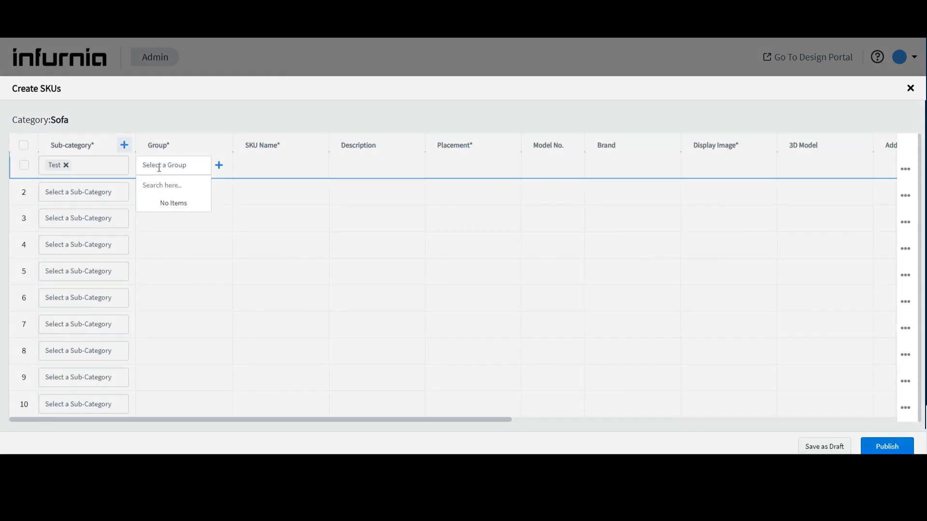
pyautogui.click(220, 165)
pyautogui.click(219, 166)
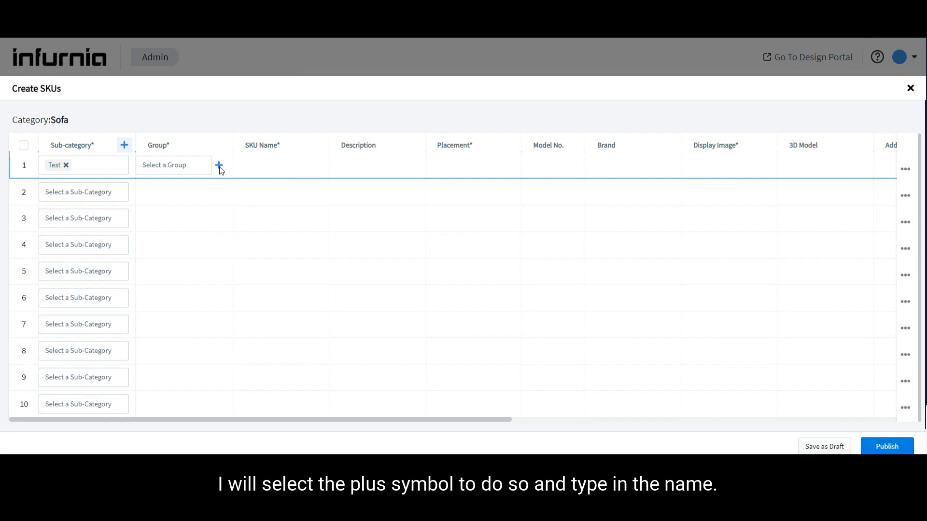
pyautogui.click(337, 139)
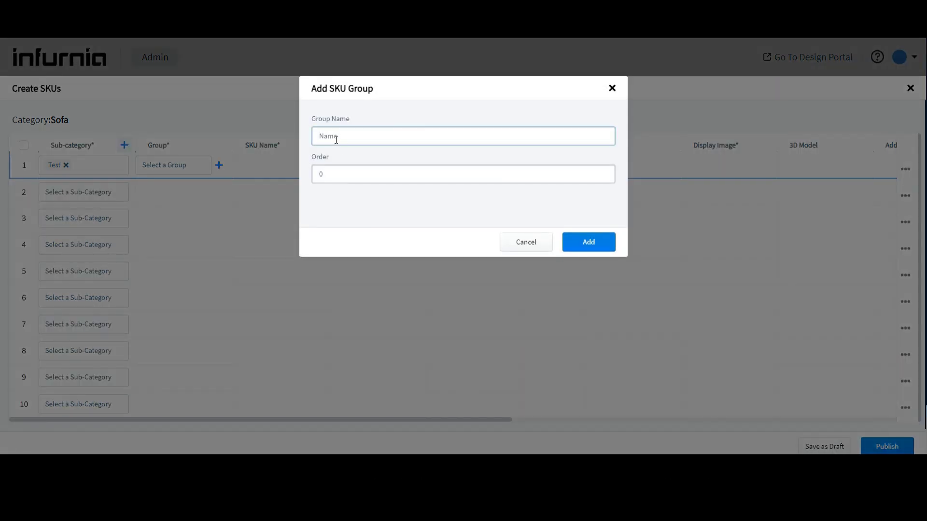
pyautogui.write('German chair')
pyautogui.click(579, 247)
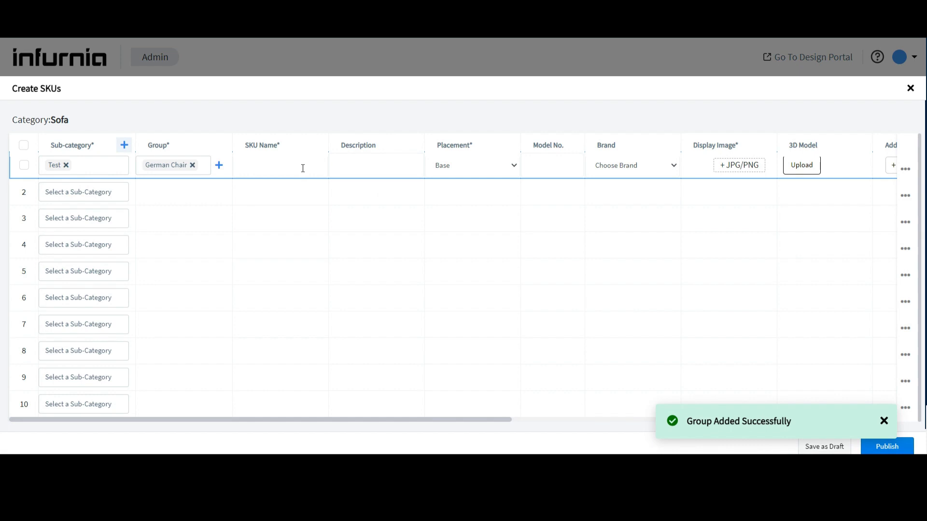
pyautogui.click(302, 168)
pyautogui.write('Chair')
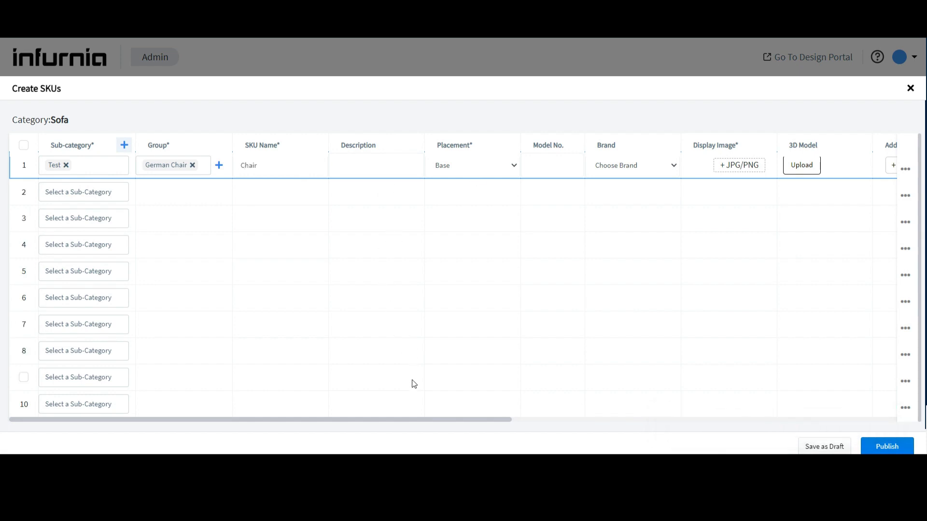
# Step: Set the first row's display image to the Chair JPG from the German silver chair folder in Downloads
pyautogui.moveTo(436, 419); pyautogui.dragTo(665, 419)
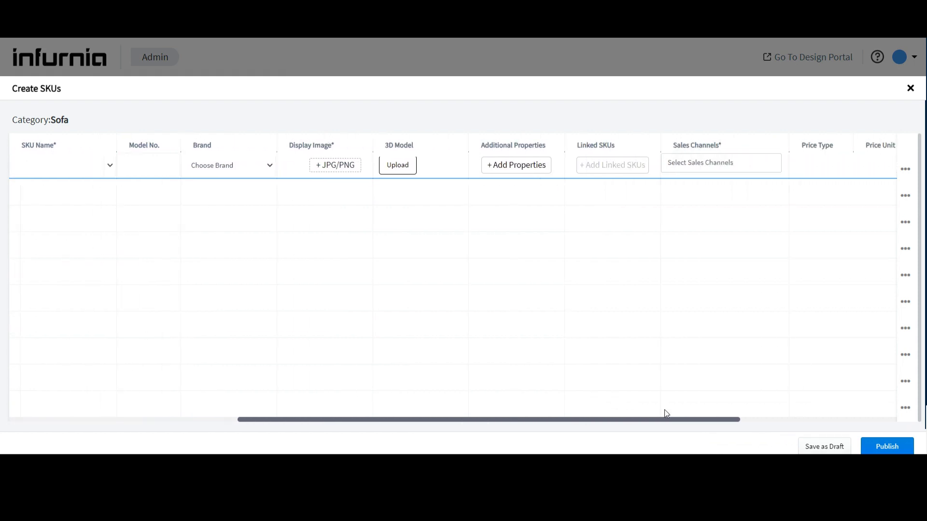
pyautogui.click(345, 170)
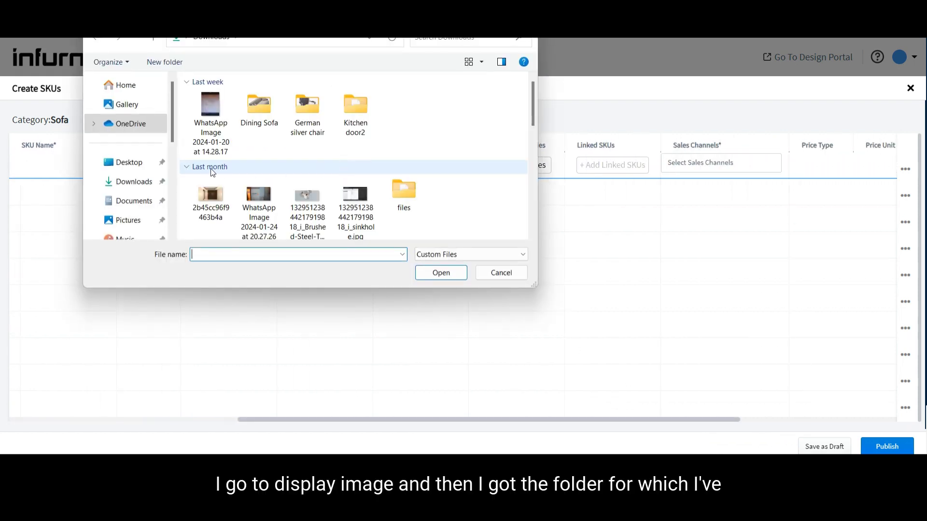
pyautogui.doubleClick(307, 113)
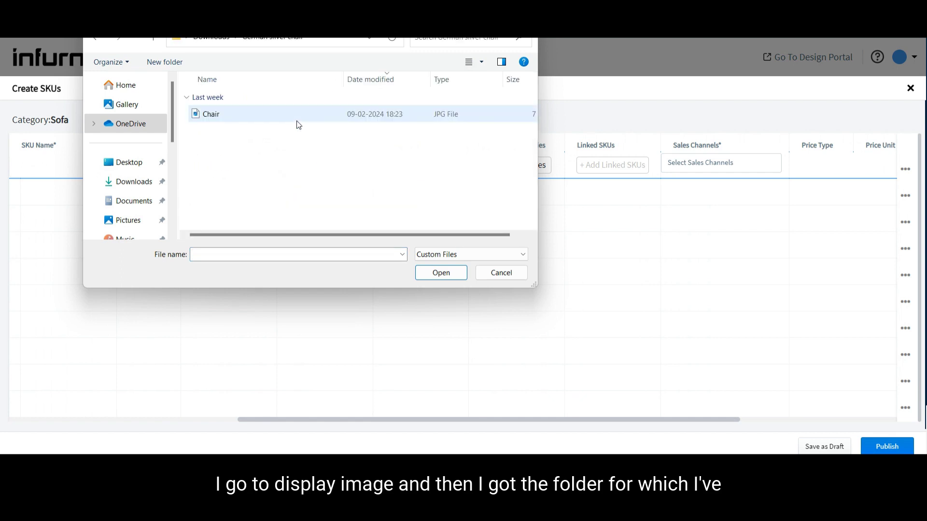
pyautogui.click(255, 118)
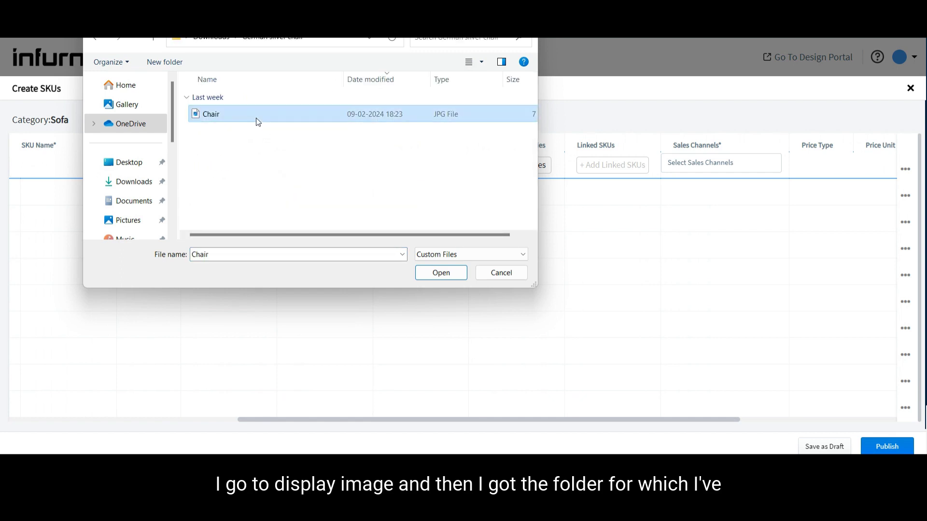
pyautogui.click(439, 274)
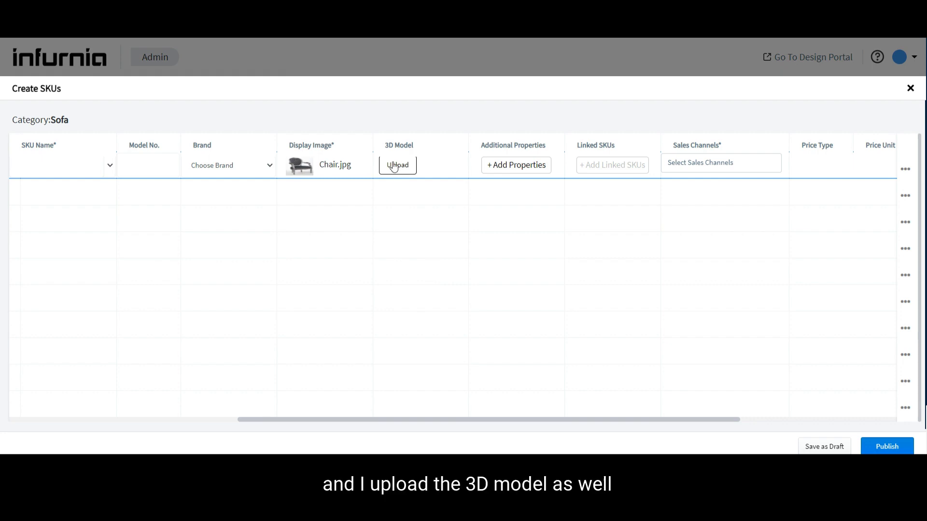
# Step: Upload GERMAN NEW CHAIR.obj and its material file GERMAN NEW CHAIR.mtl as the first row's 3D model
pyautogui.click(393, 166)
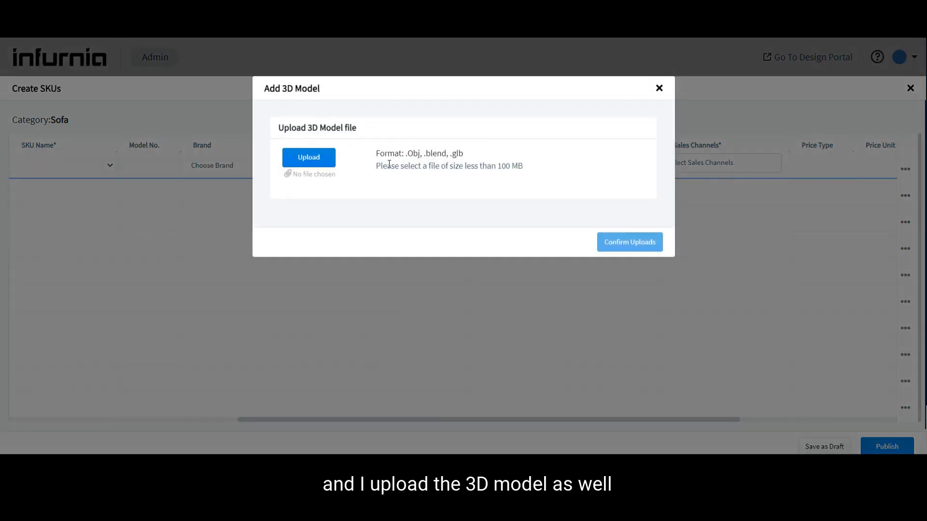
pyautogui.click(300, 163)
pyautogui.click(249, 116)
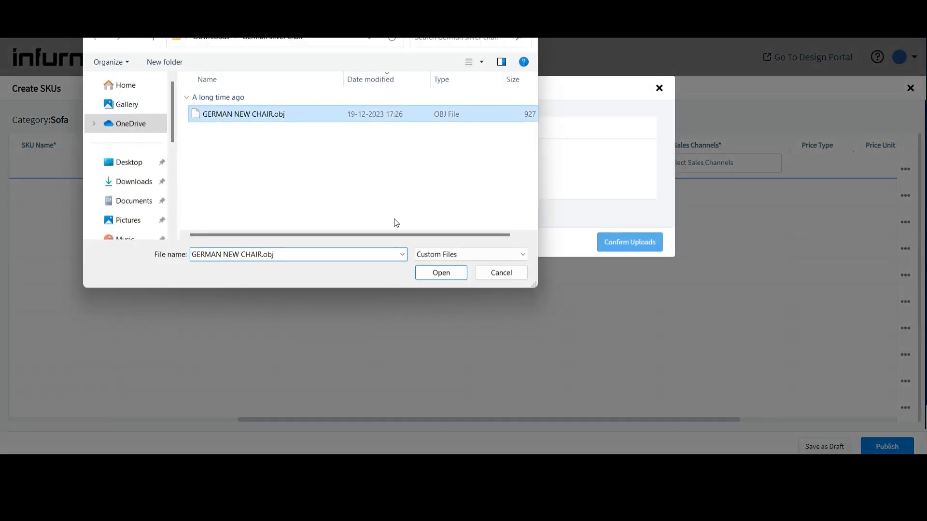
pyautogui.click(439, 273)
pyautogui.click(319, 262)
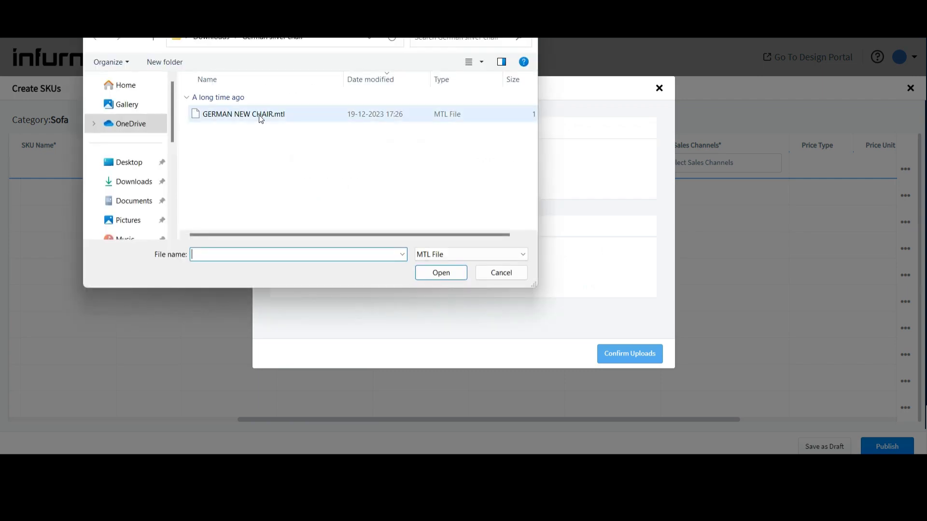
pyautogui.click(258, 114)
pyautogui.click(437, 273)
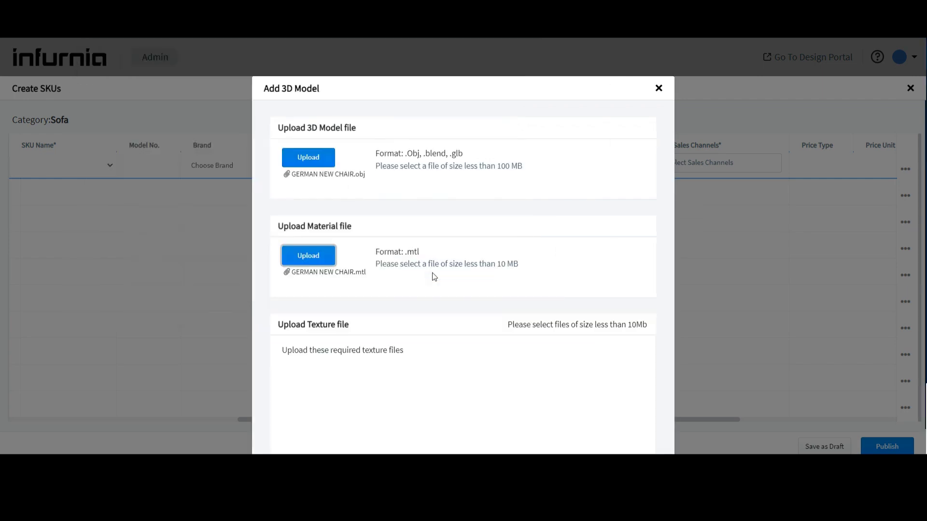
pyautogui.click(625, 423)
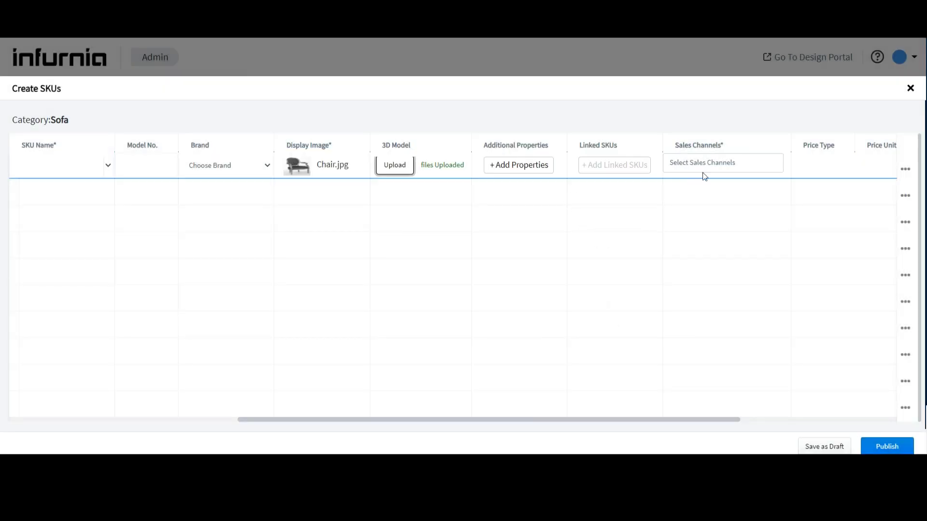
# Step: Assign the Default Sales Channel to the first row's SKU
pyautogui.click(713, 167)
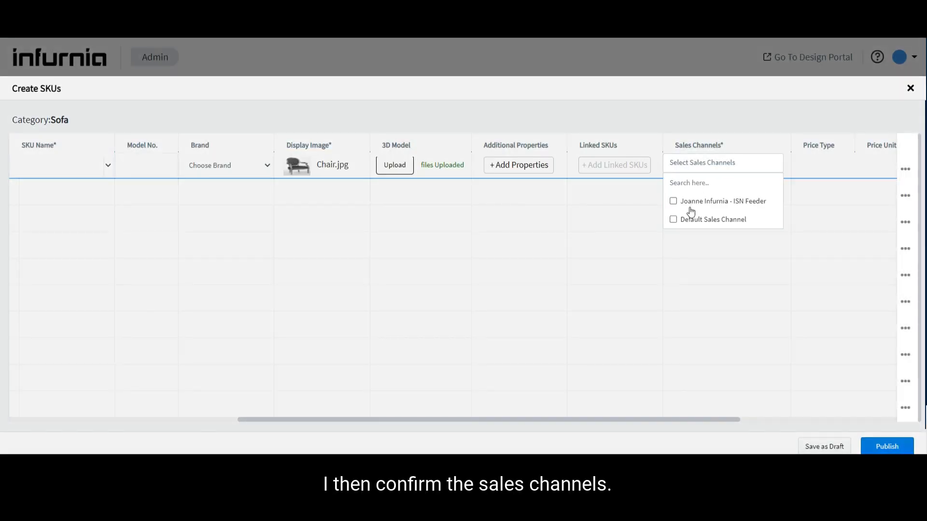
pyautogui.click(673, 220)
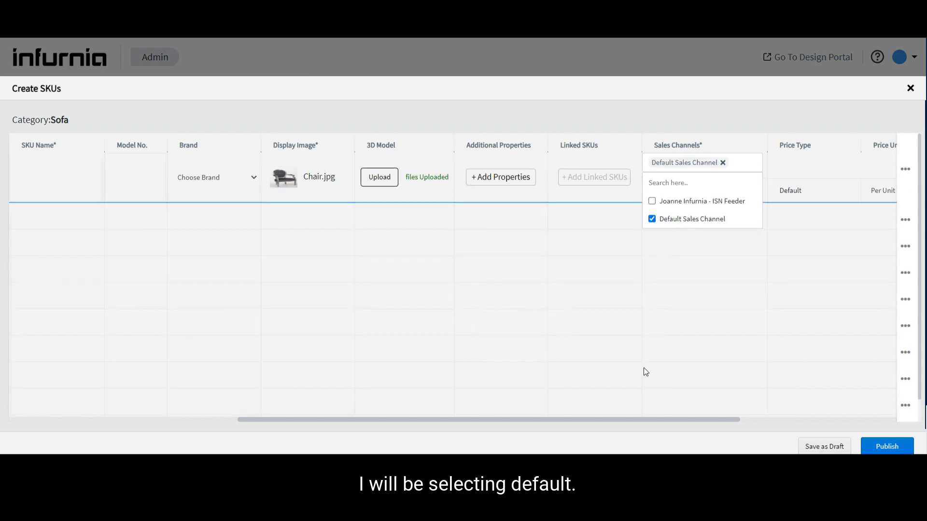
pyautogui.click(711, 417)
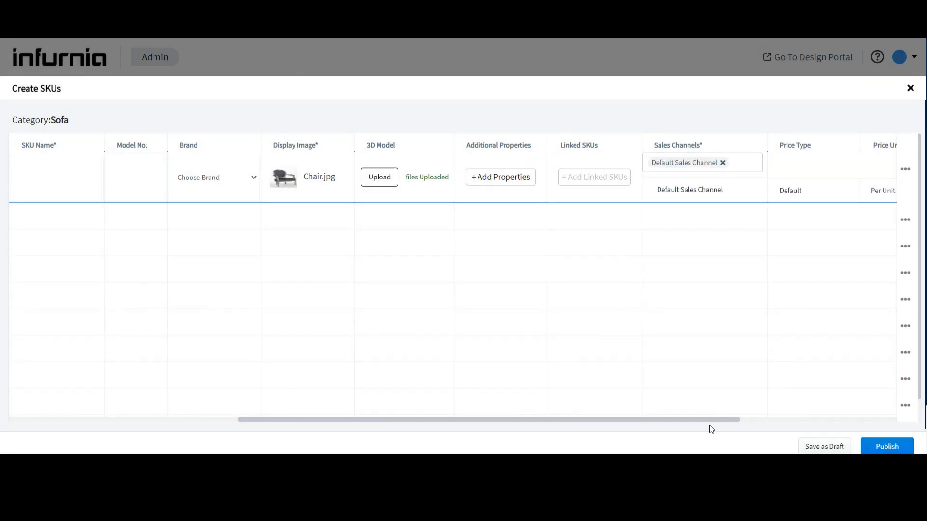
# Step: Set the sub-category of the second row to Test
pyautogui.moveTo(704, 420); pyautogui.dragTo(254, 416)
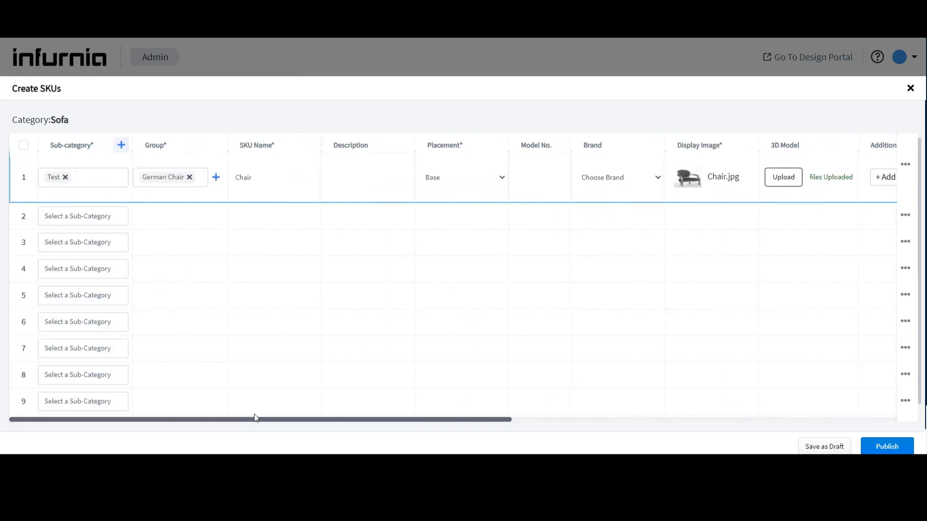
pyautogui.click(79, 216)
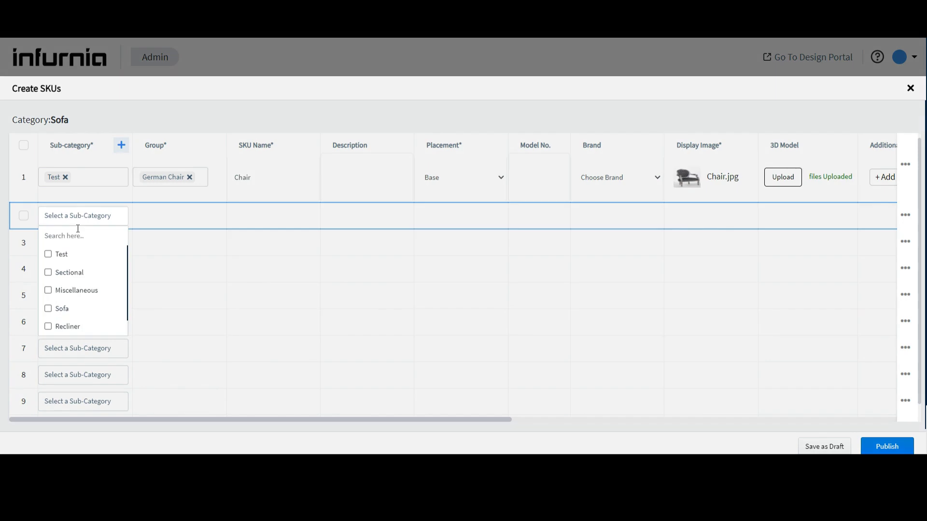
pyautogui.click(48, 254)
# Step: Add a SKU group named "Roche sofa" for the second row and name its SKU "Sofa"
pyautogui.click(173, 215)
pyautogui.click(188, 223)
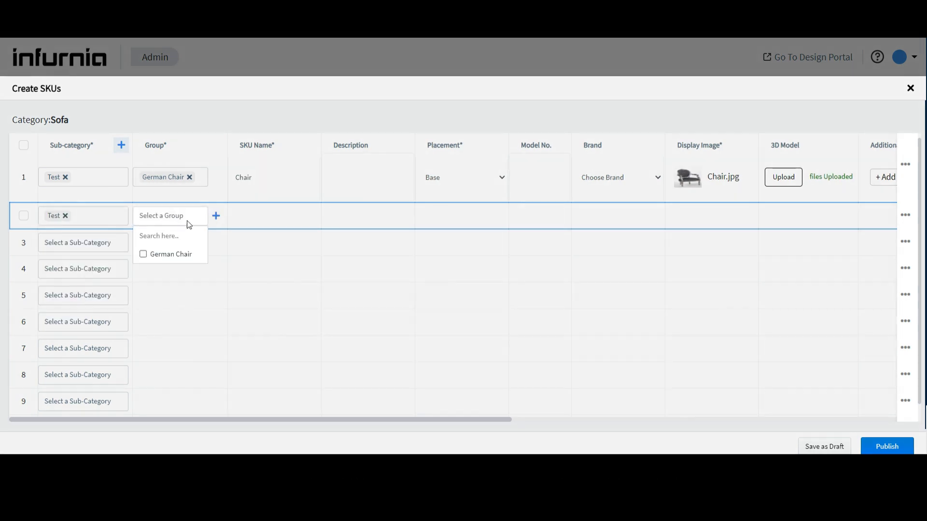
pyautogui.click(216, 217)
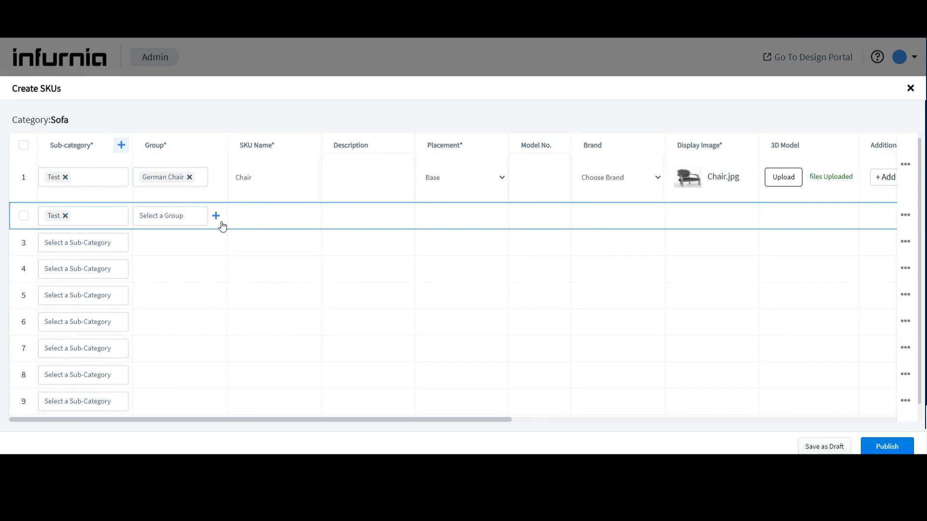
pyautogui.click(184, 215)
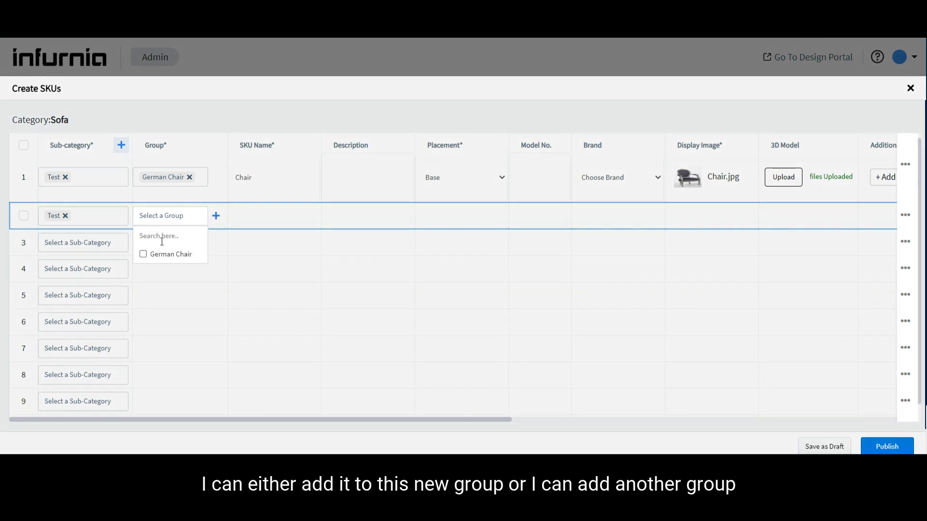
pyautogui.click(217, 215)
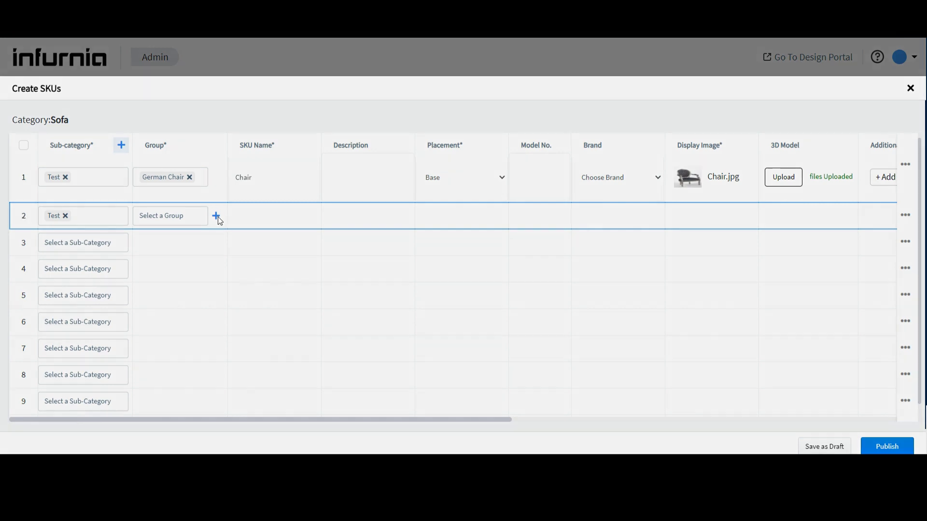
pyautogui.click(341, 137)
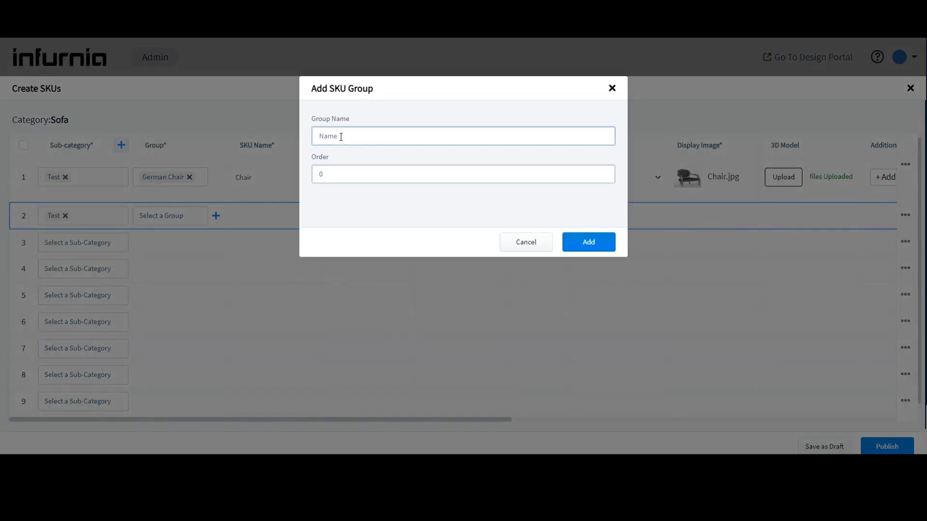
pyautogui.write('Roche sofa')
pyautogui.click(566, 246)
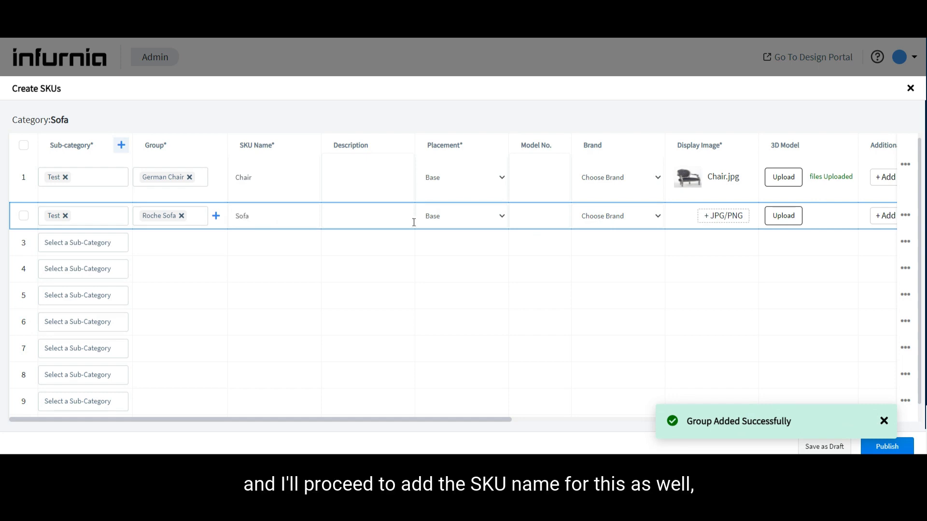
# Step: Set the second row's display image to Roche-Bobois-Fauteuil-Epoq-Sofa-3D-Model-2 from the Dining Sofa folder in Downloads
pyautogui.click(730, 218)
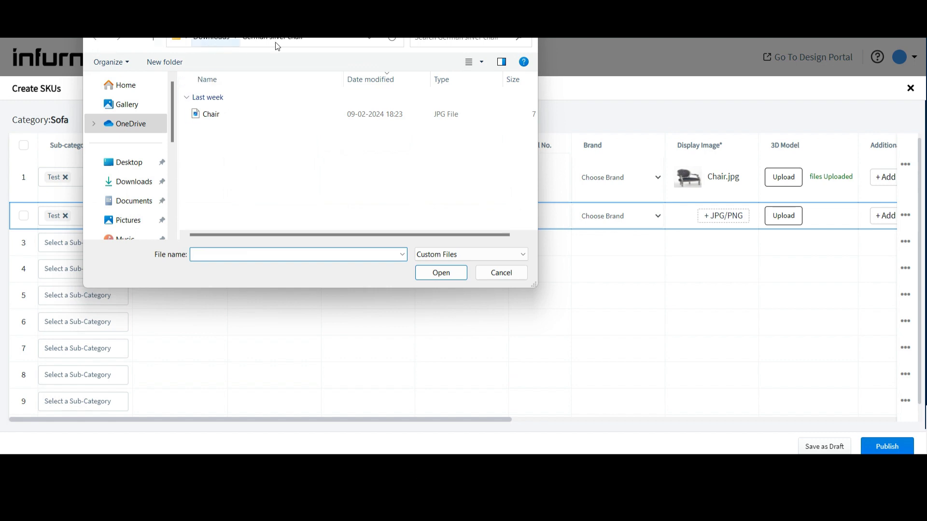
pyautogui.click(213, 40)
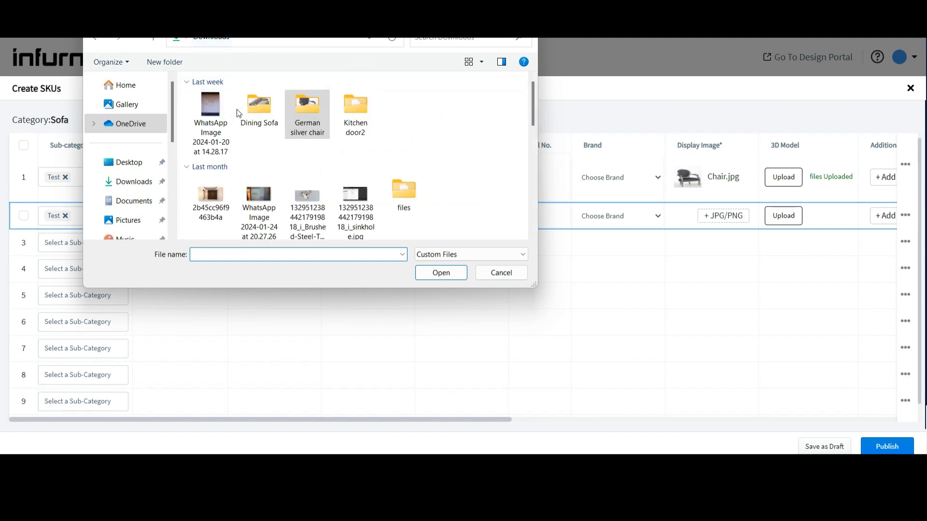
pyautogui.doubleClick(267, 107)
pyautogui.click(270, 115)
pyautogui.click(446, 272)
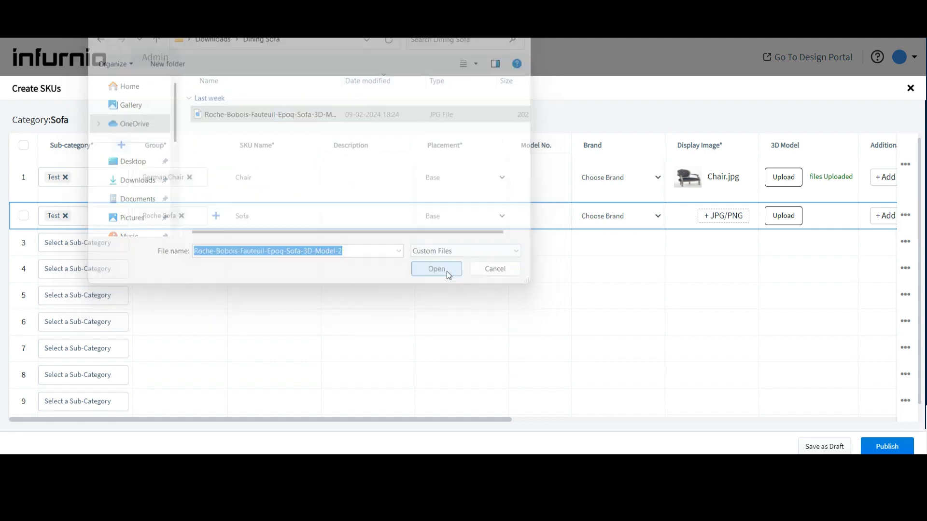
# Step: Assign the Default Sales Channel to the second row's SKU
pyautogui.moveTo(454, 421); pyautogui.dragTo(744, 419)
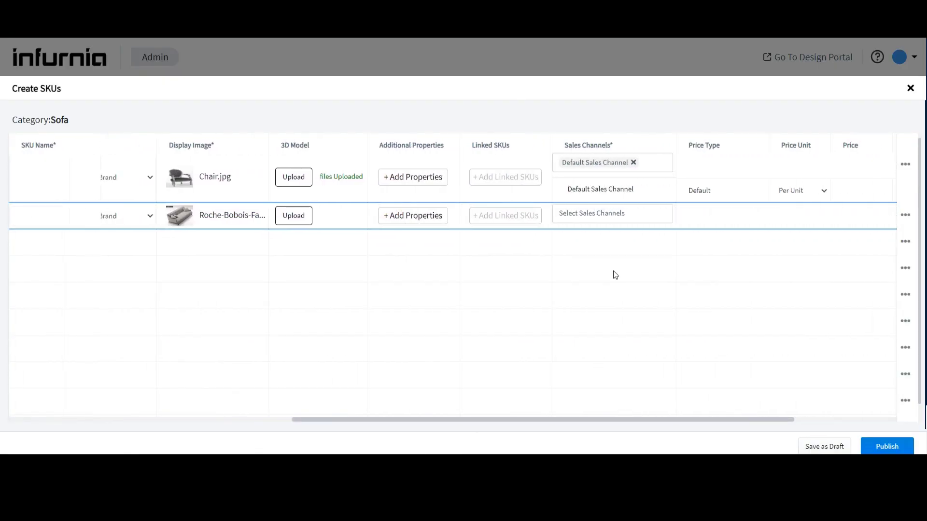
pyautogui.click(590, 214)
pyautogui.click(563, 270)
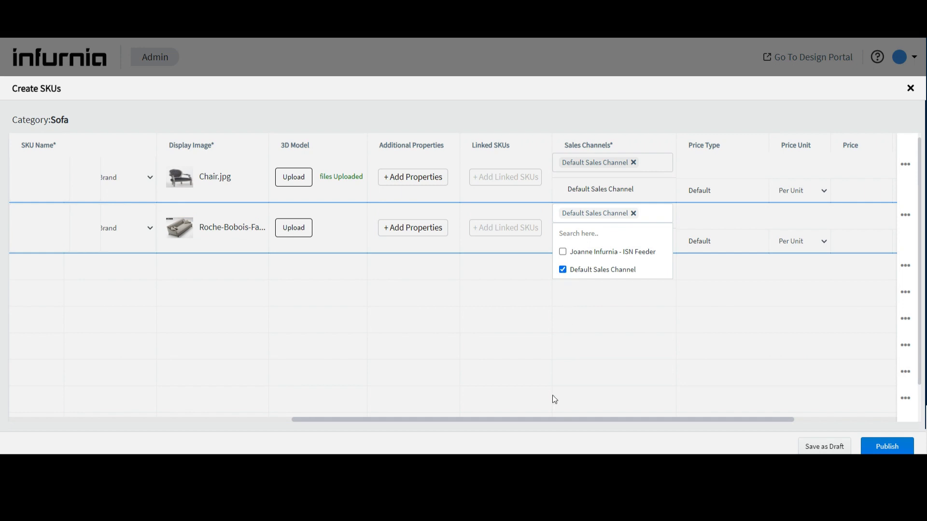
pyautogui.click(705, 95)
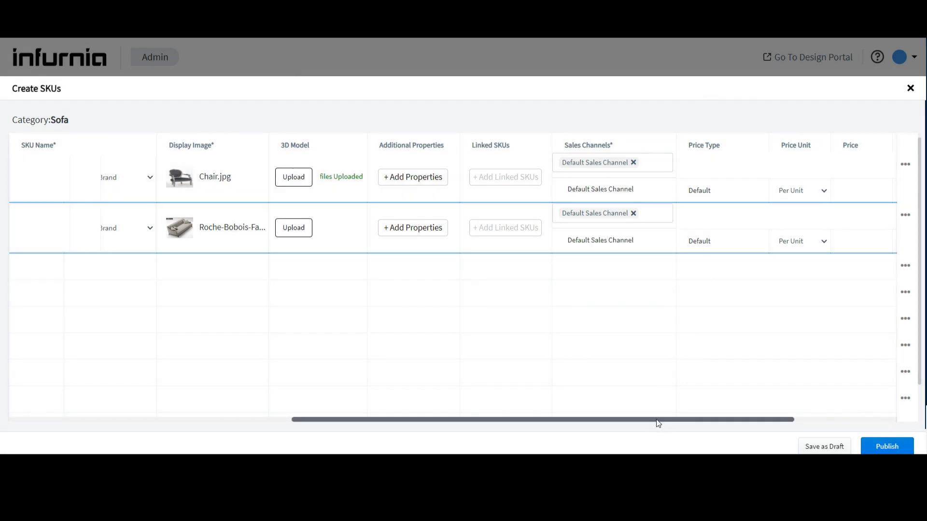
# Step: Save the Sofa SKUs as a draft and close the Create SKUs sheet, keeping the changes as a draft
pyautogui.moveTo(660, 423); pyautogui.dragTo(265, 412)
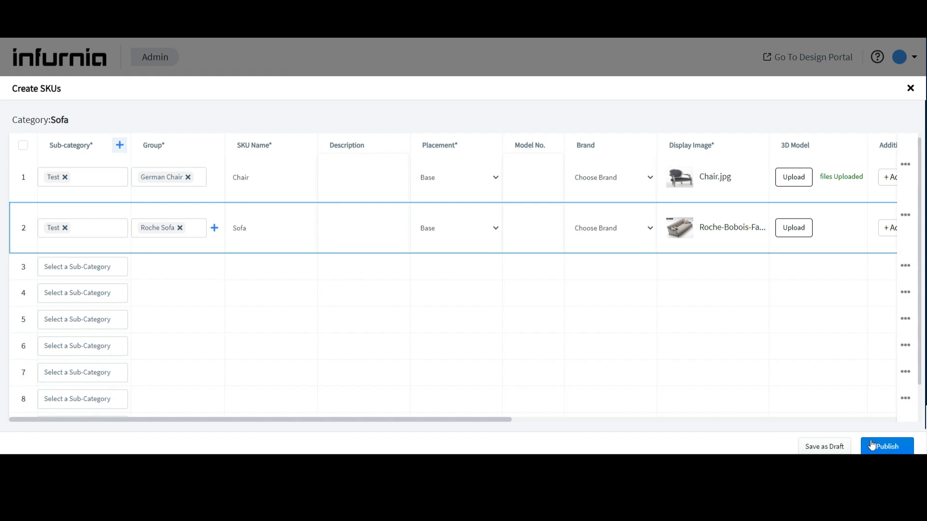
pyautogui.click(823, 447)
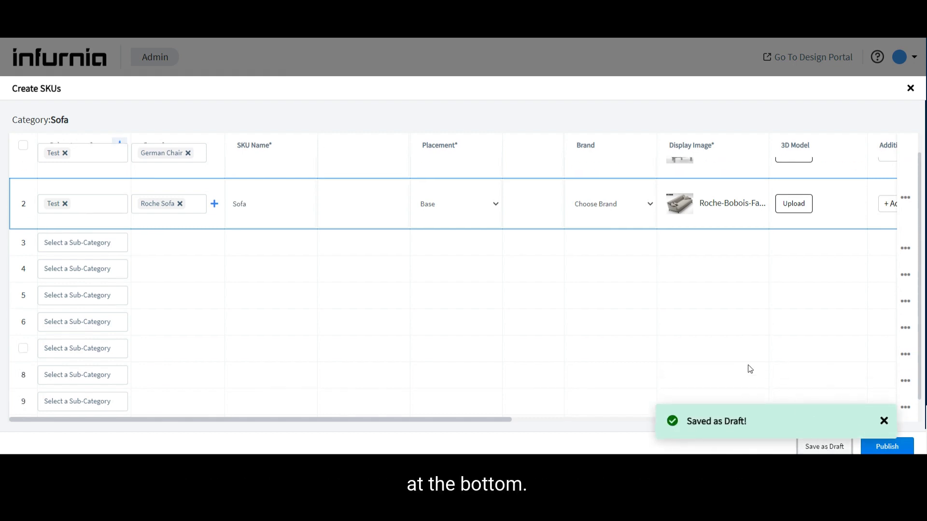
pyautogui.click(910, 88)
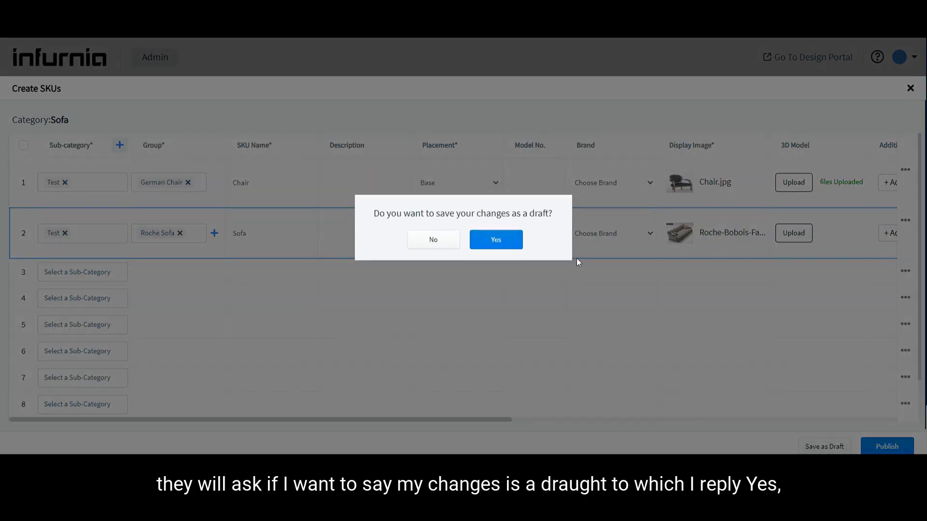
pyautogui.click(500, 245)
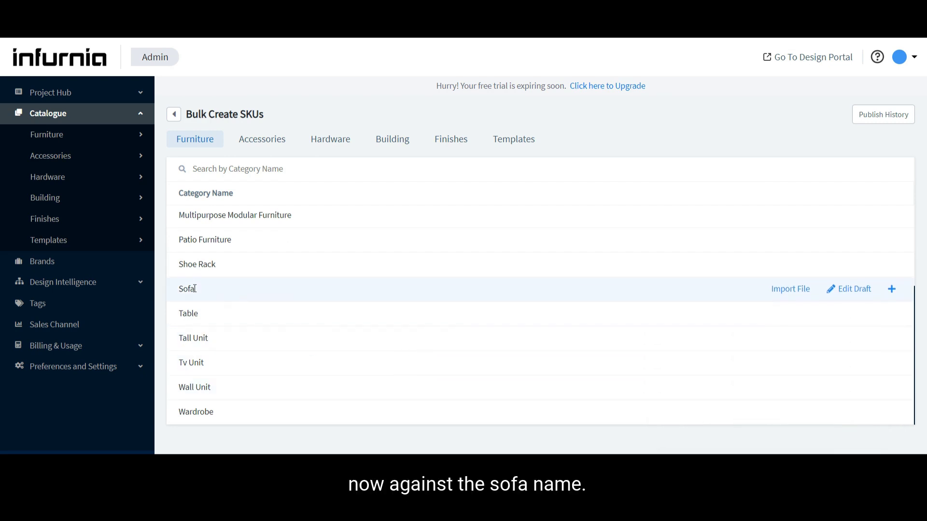
# Step: Reopen the Sofa draft for editing and publish its Chair and Sofa SKUs, exporting a copy of the published file
pyautogui.click(855, 289)
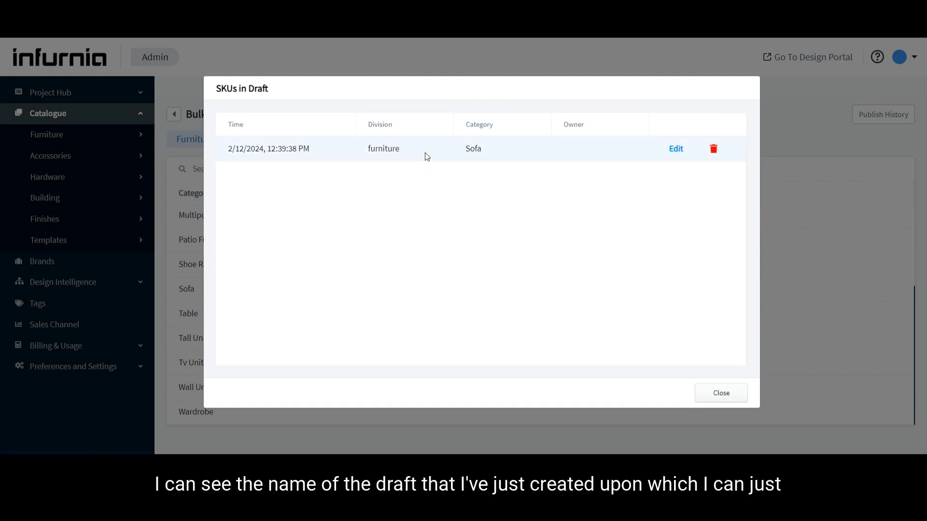
pyautogui.click(676, 149)
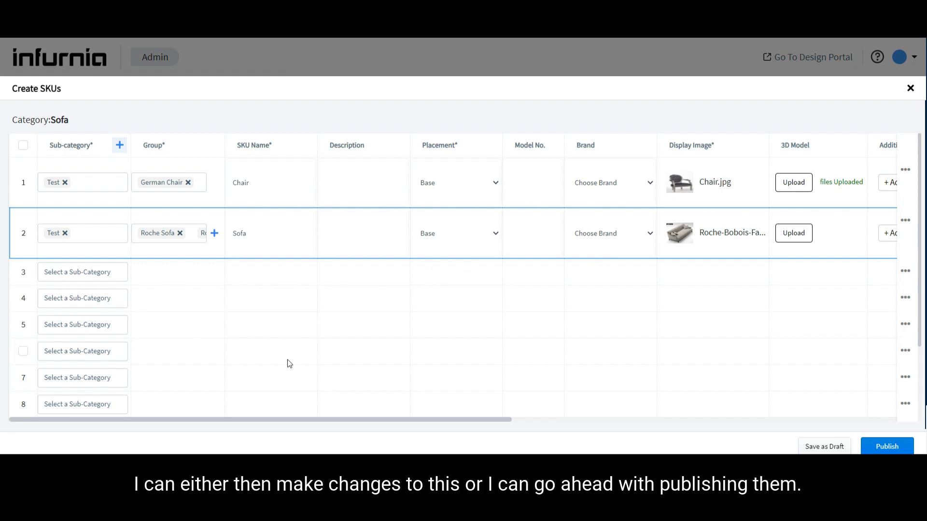
pyautogui.click(23, 183)
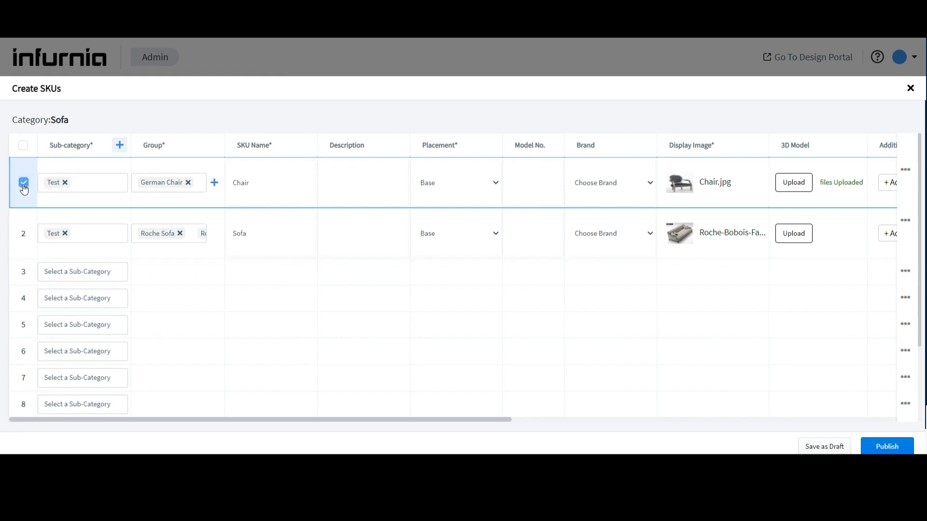
pyautogui.click(23, 235)
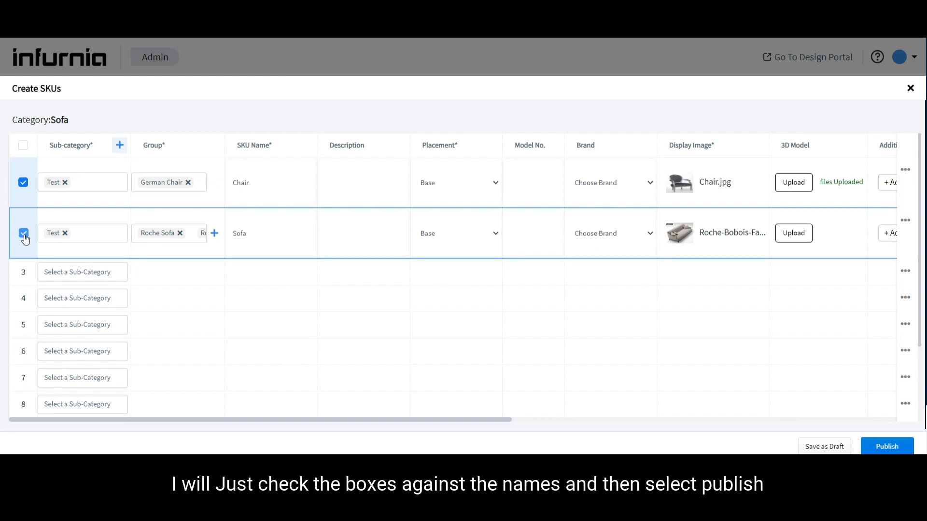
pyautogui.click(886, 447)
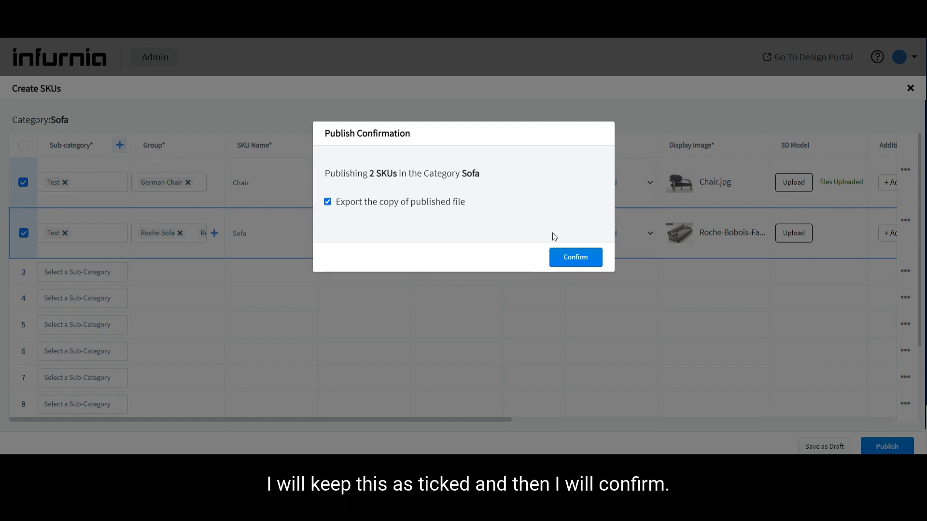
pyautogui.click(569, 260)
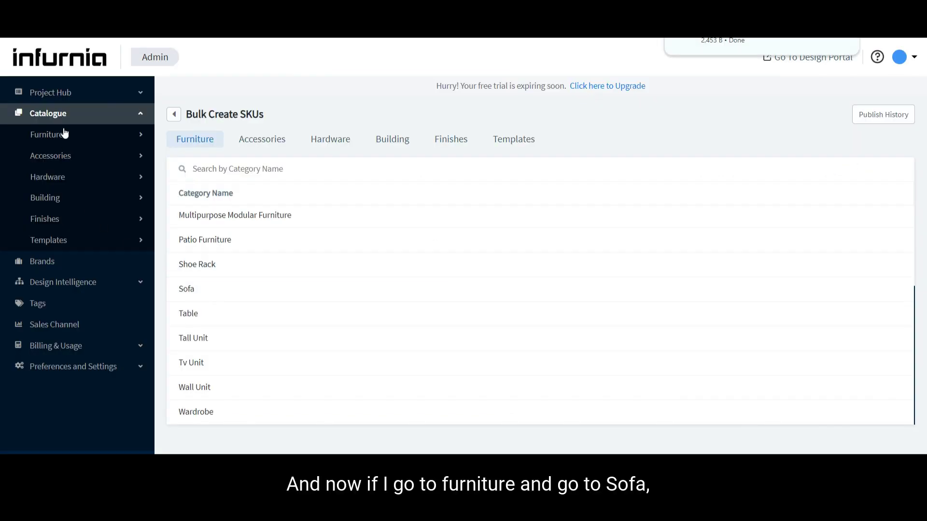
# Step: Open the Sofa category in the furniture catalogue to check the published SKUs
pyautogui.click(64, 135)
pyautogui.scroll(-1, 267, 232)
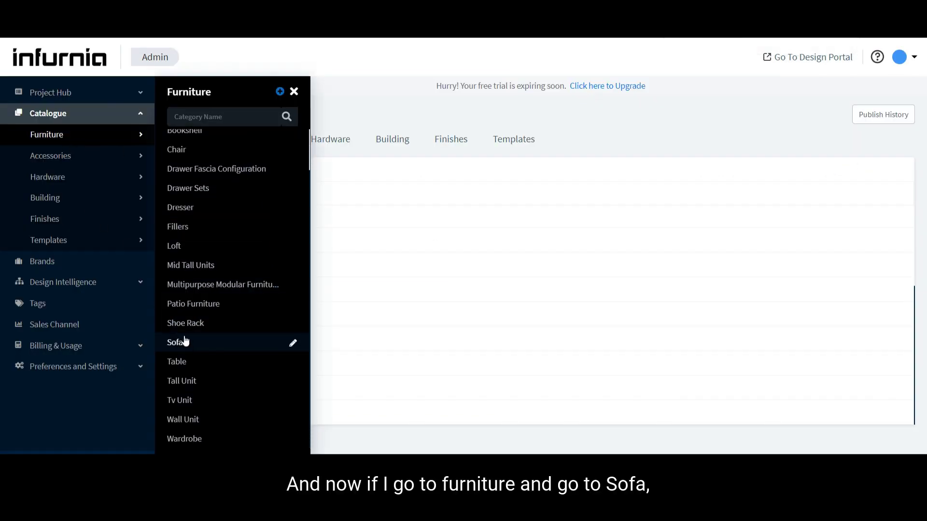
pyautogui.click(183, 342)
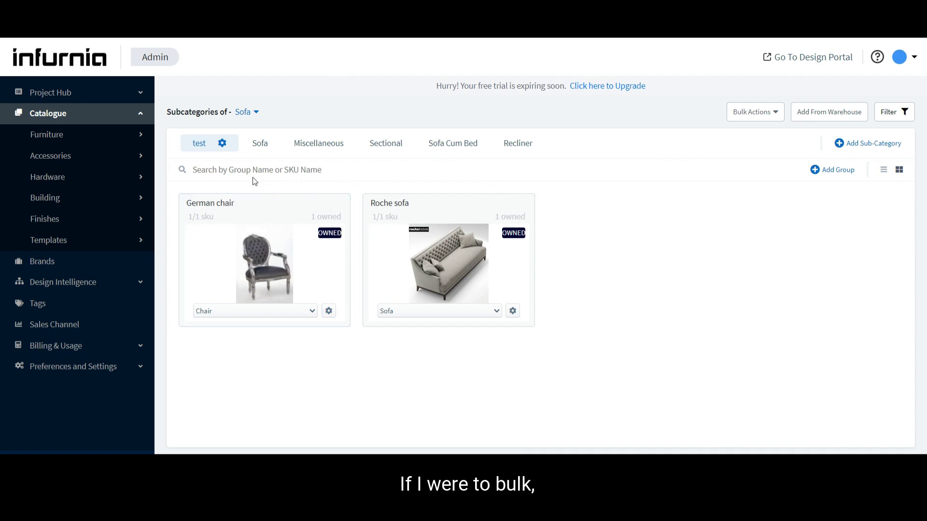
# Step: Return to bulk SKU creation and import Published_SKUs.json from Downloads into the Sofa category
pyautogui.click(768, 114)
pyautogui.click(766, 136)
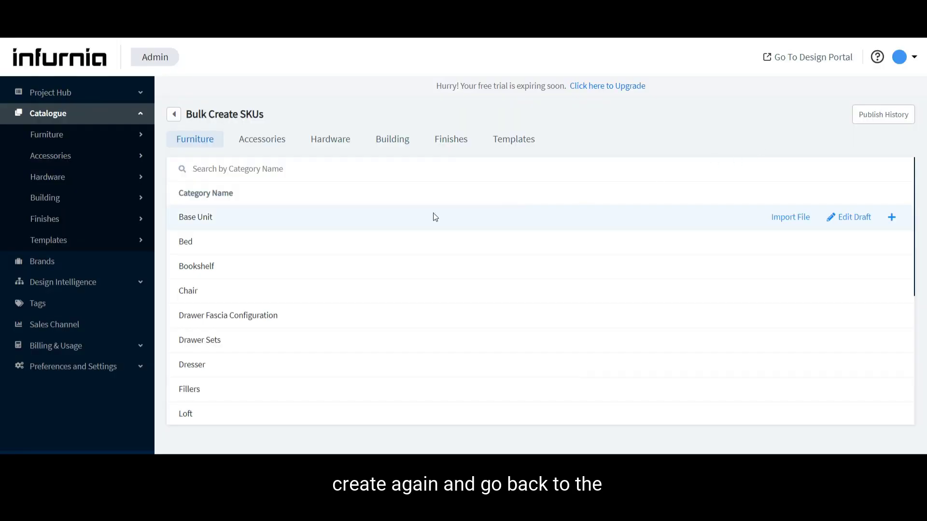
pyautogui.scroll(-5, 357, 328)
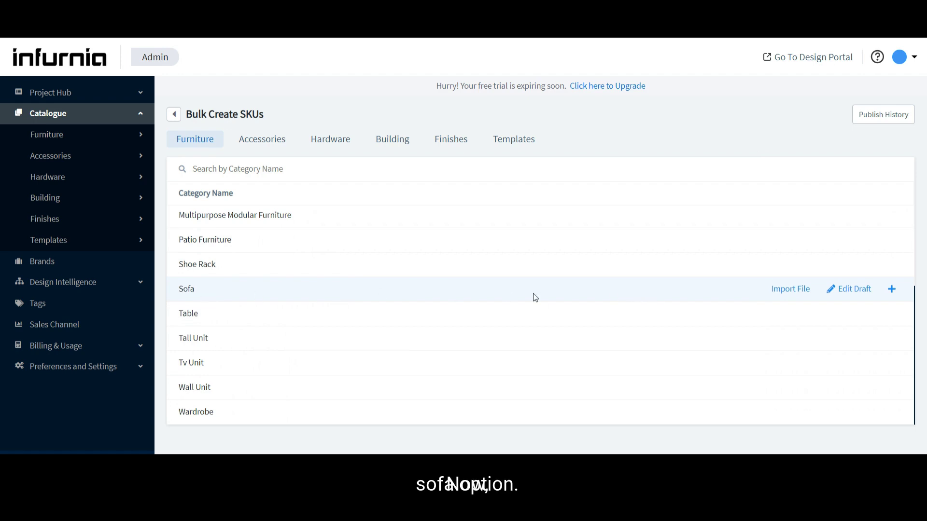
pyautogui.click(785, 289)
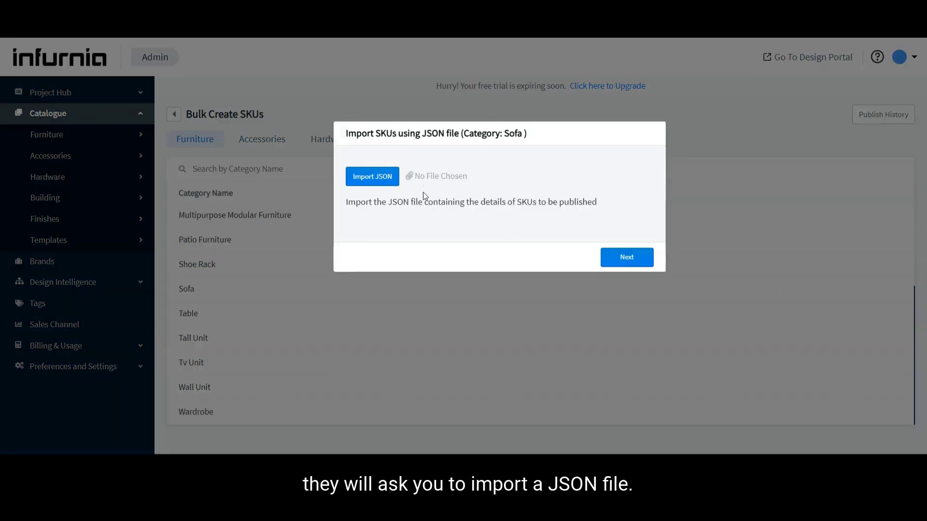
pyautogui.click(371, 178)
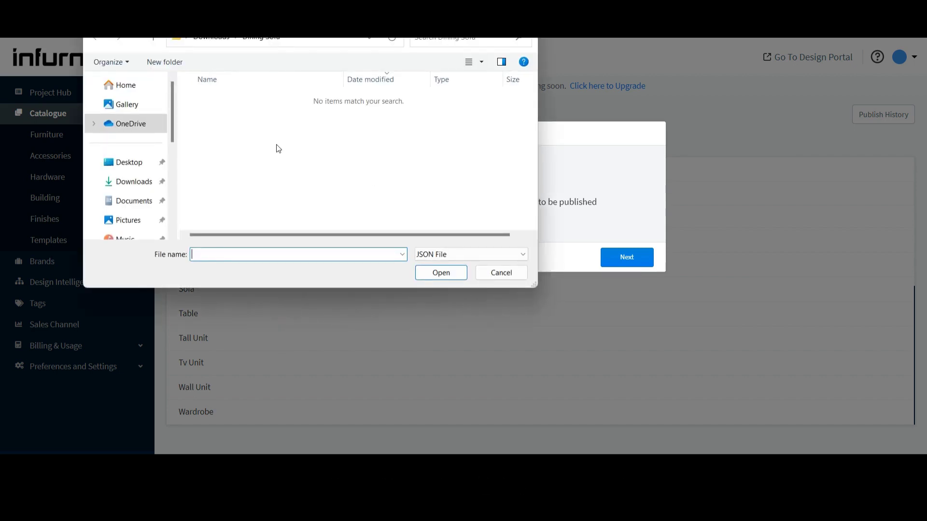
pyautogui.click(131, 181)
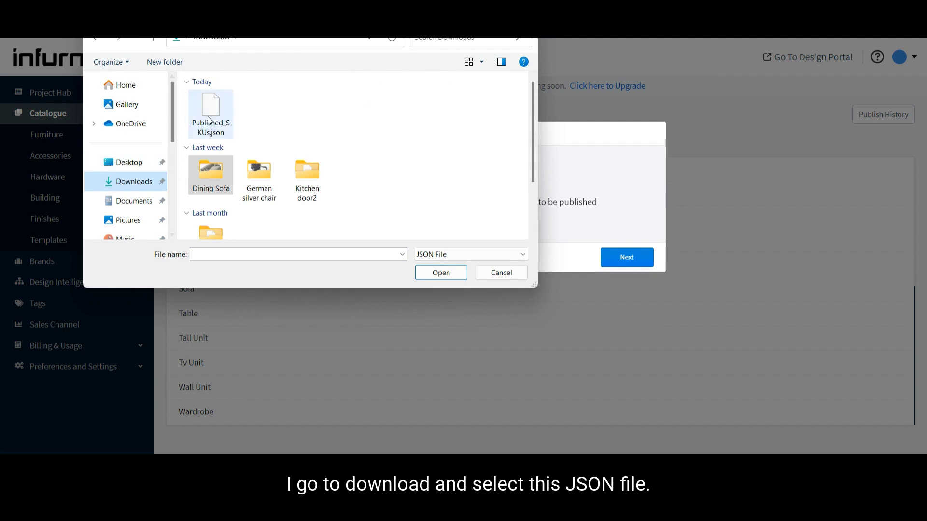
pyautogui.click(209, 117)
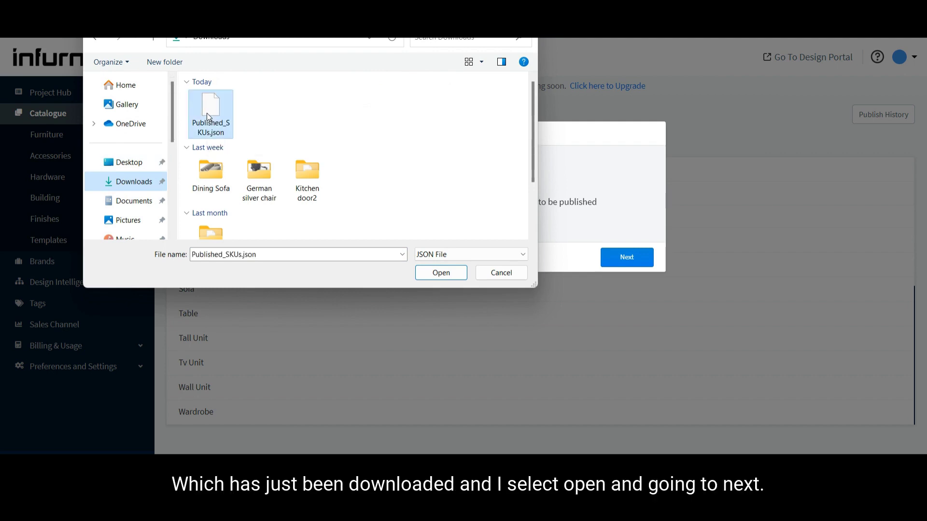
pyautogui.click(438, 272)
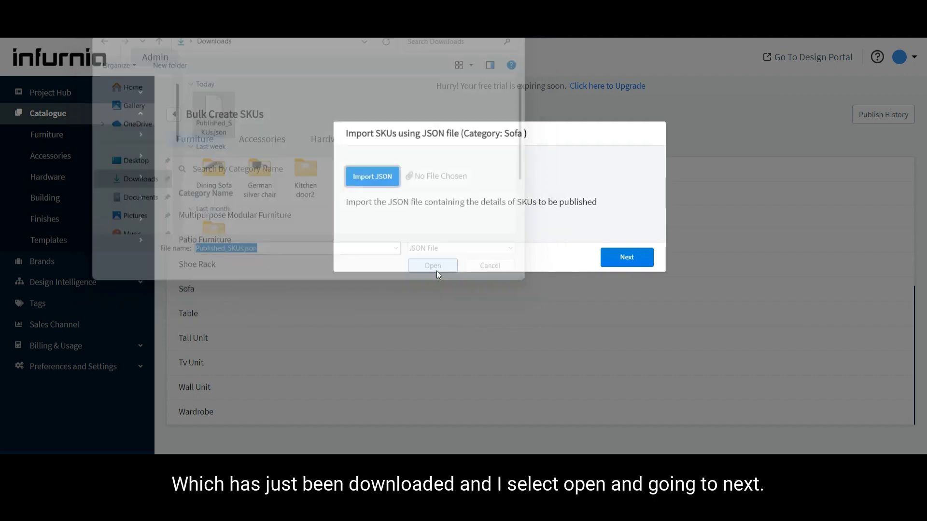
pyautogui.click(617, 257)
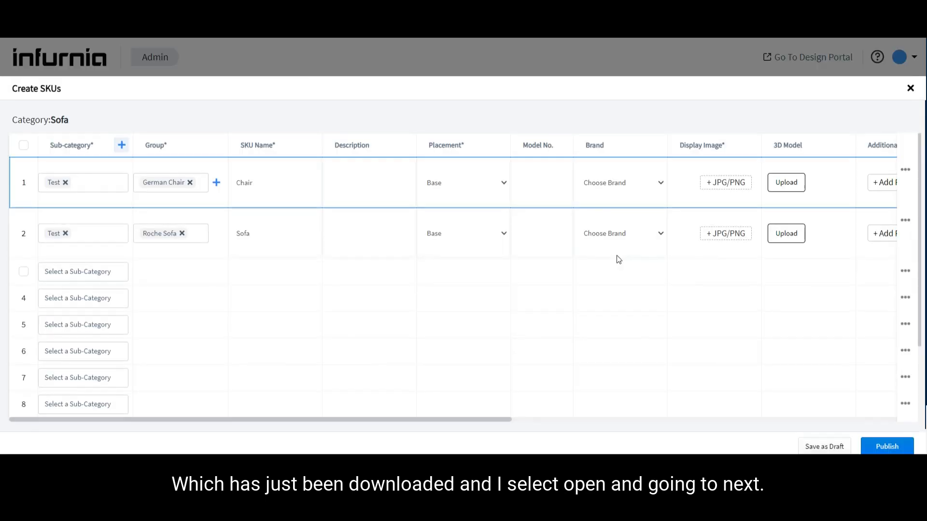